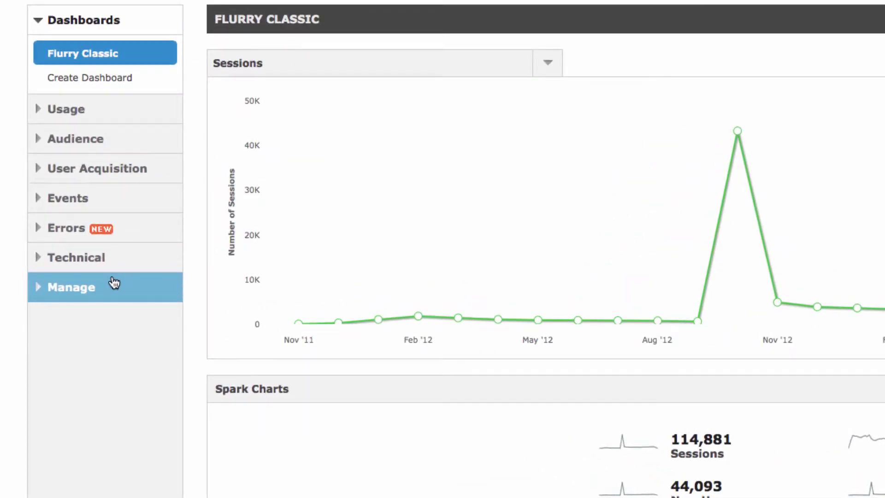
From Manage > Segments, start a new blank segment for the Mileage Tracker app.
{"action": "left_click", "coordinate": [114, 283]}
{"action": "left_click", "coordinate": [107, 316]}
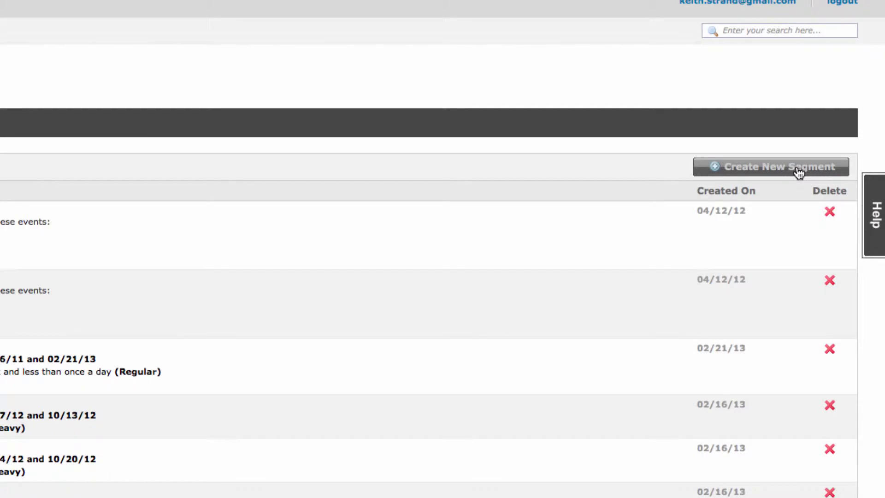
{"action": "left_click", "coordinate": [799, 173]}
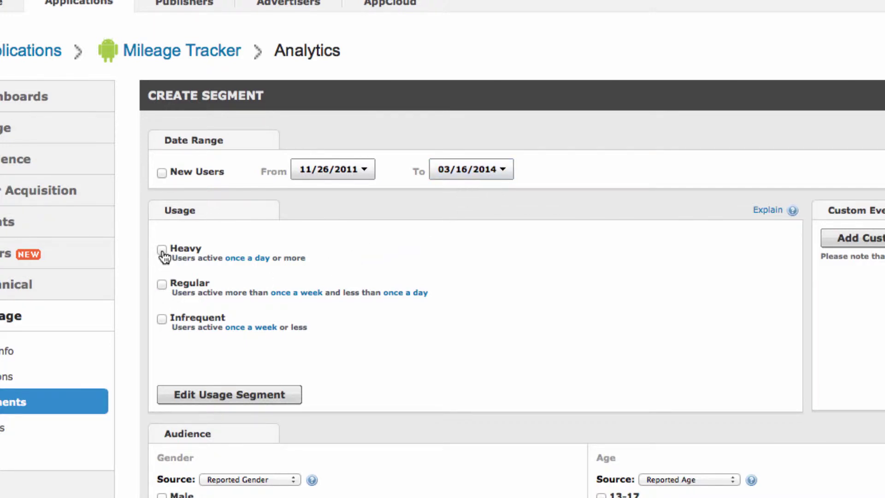
{"action": "left_click", "coordinate": [209, 397]}
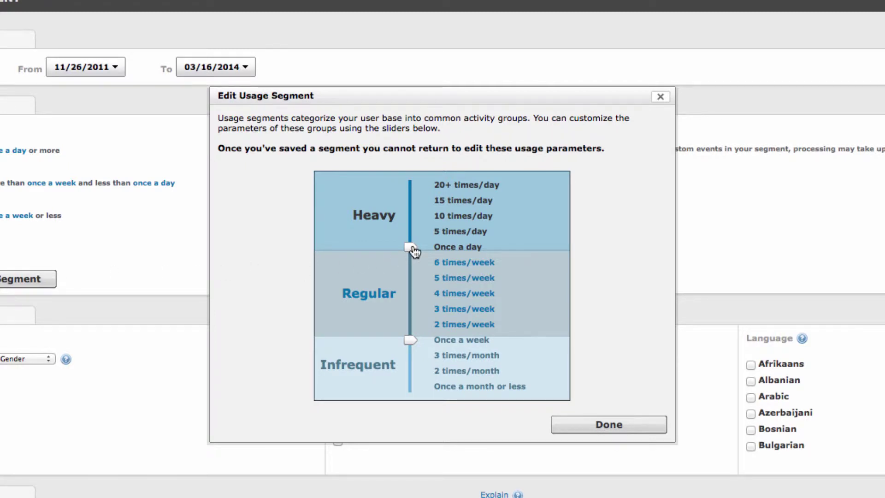
{"action": "mouse_move", "coordinate": [414, 251]}
{"action": "left_mouse_down"}
{"action": "mouse_move", "coordinate": [411, 203]}
{"action": "mouse_move", "coordinate": [412, 249]}
{"action": "left_mouse_up"}
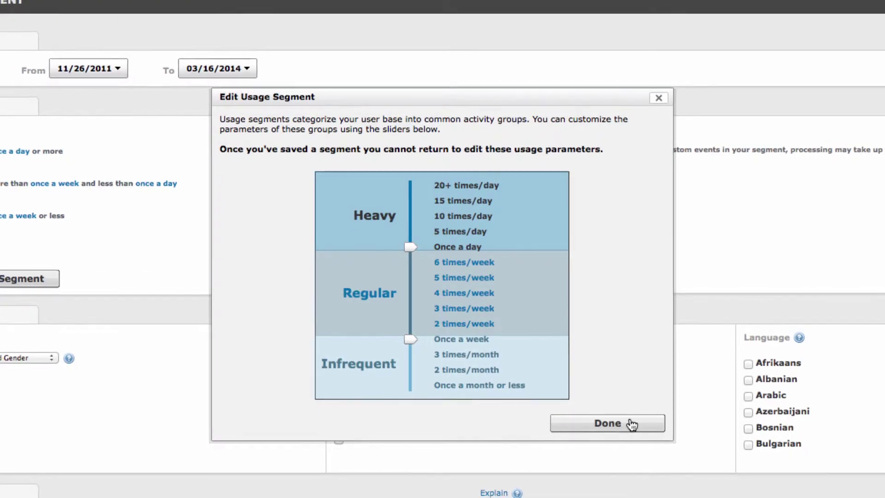
{"action": "left_click", "coordinate": [633, 425]}
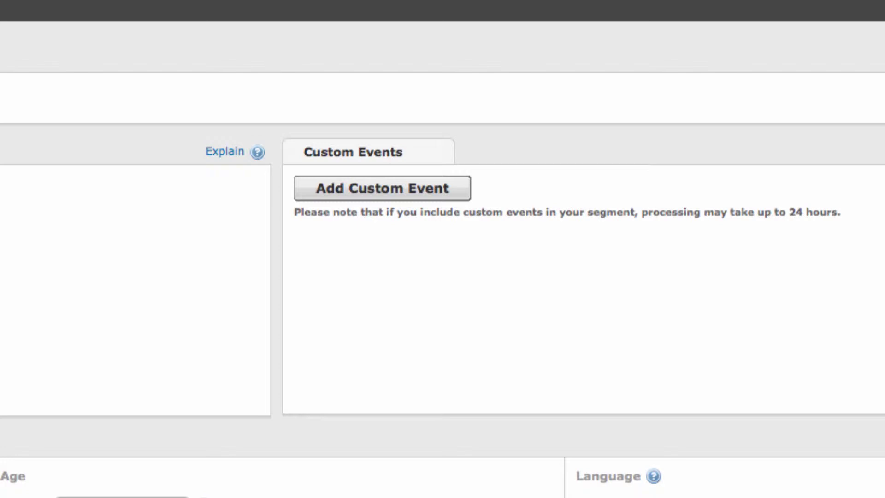
Add a custom event condition and choose the Car Selected event.
{"action": "left_click", "coordinate": [425, 190]}
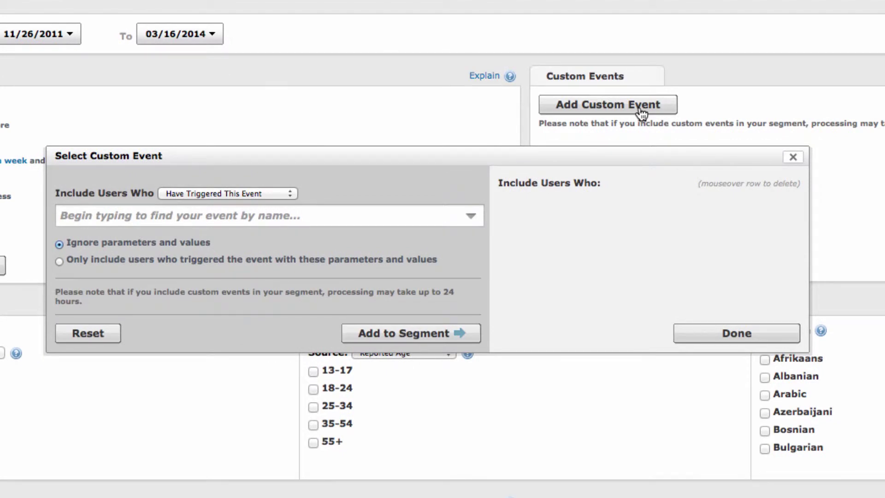
{"action": "left_click", "coordinate": [194, 216]}
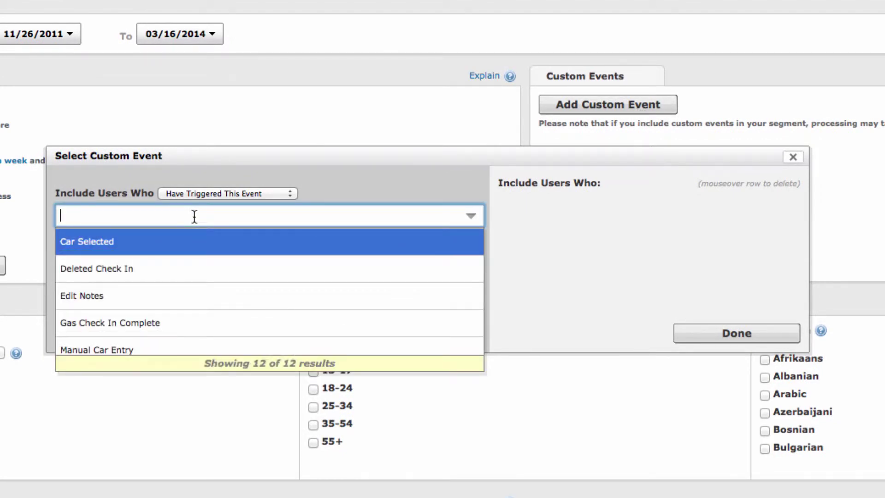
{"action": "type", "text": "Car"}
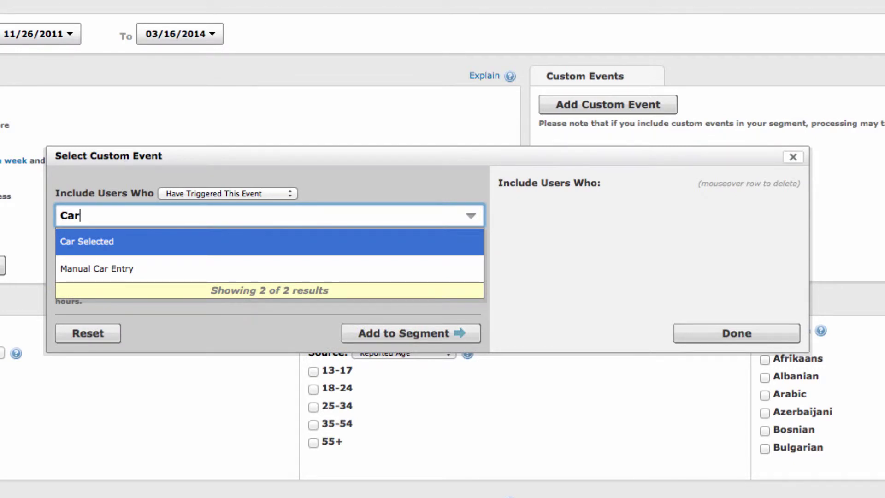
{"action": "left_click", "coordinate": [147, 249]}
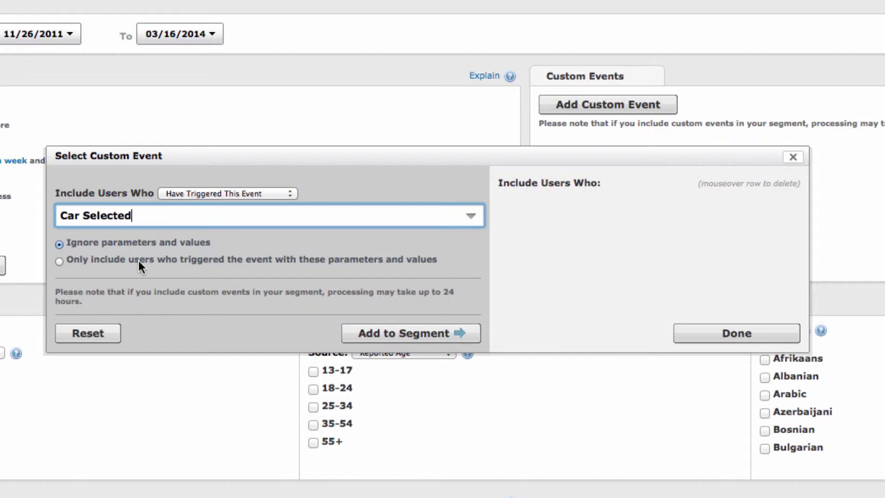
Restrict Car Selected to parameter Make equal to Ford and add it to the segment.
{"action": "left_click", "coordinate": [59, 262]}
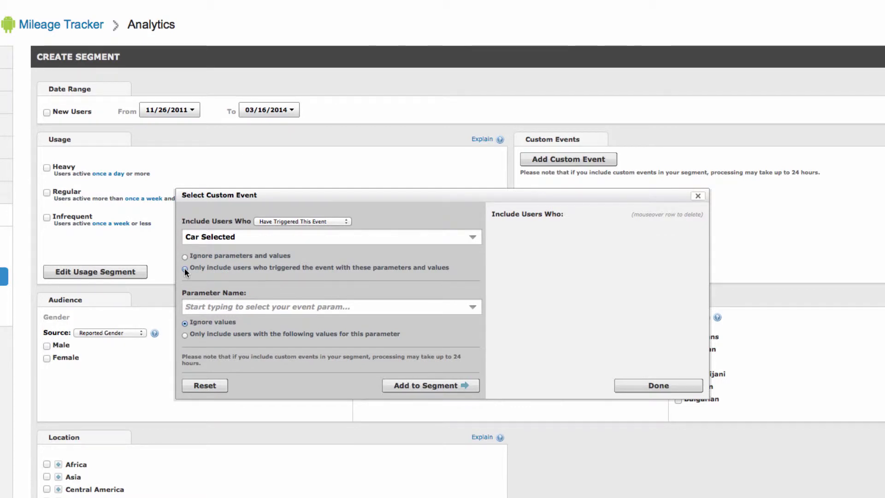
{"action": "left_click", "coordinate": [184, 269]}
{"action": "left_click", "coordinate": [203, 307]}
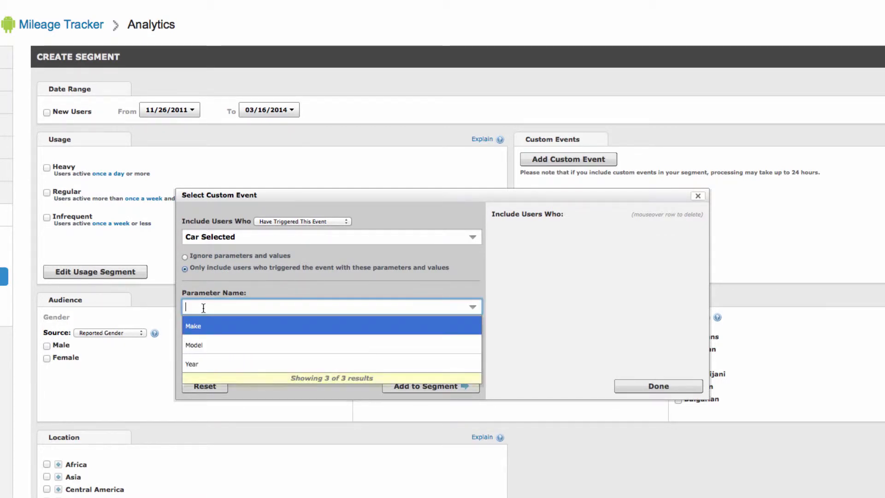
{"action": "type", "text": "Make"}
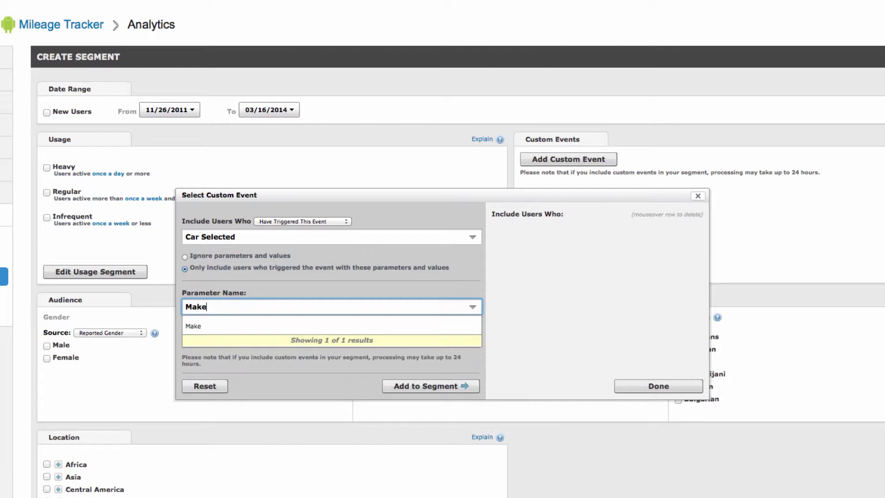
{"action": "left_click", "coordinate": [199, 326]}
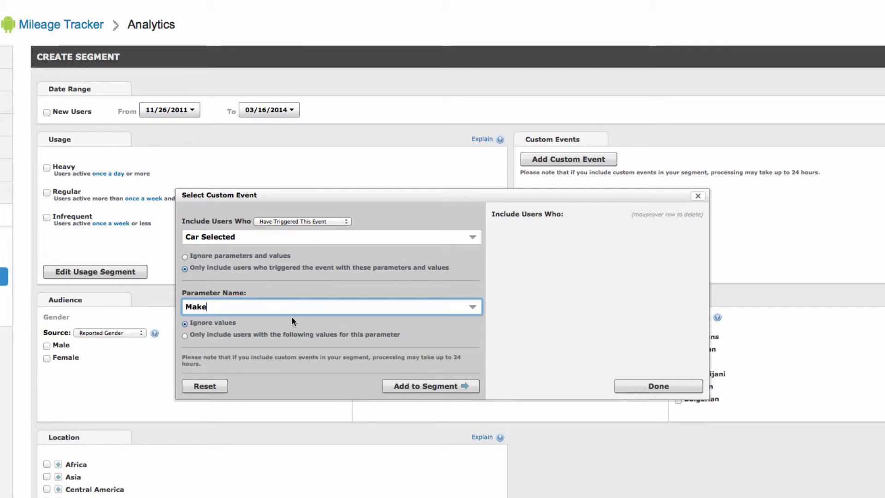
{"action": "left_click", "coordinate": [184, 336]}
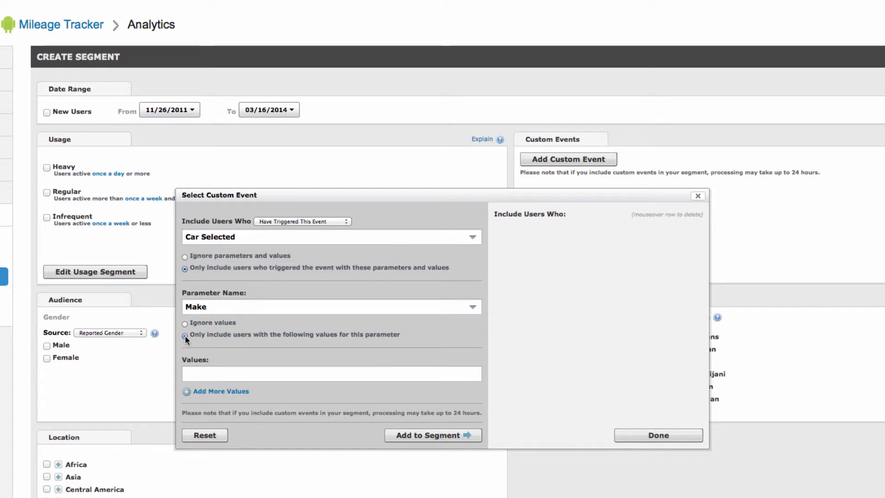
{"action": "left_click", "coordinate": [201, 373]}
{"action": "type", "text": "Ford"}
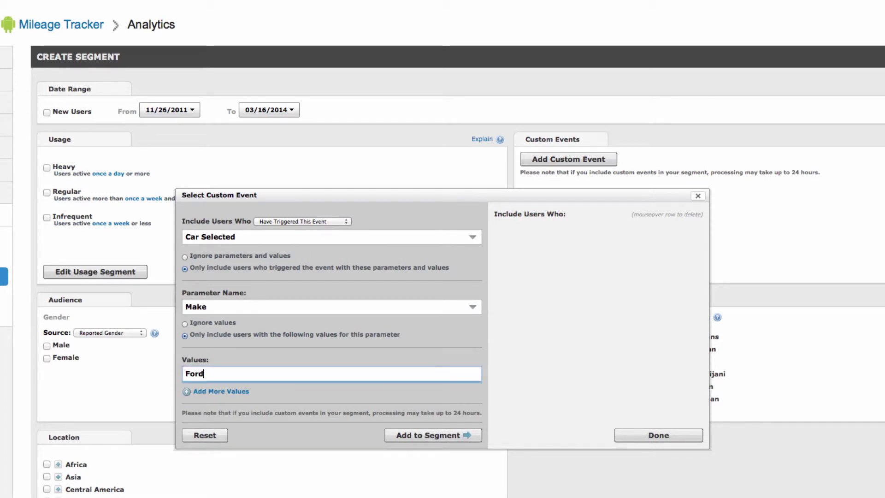
{"action": "left_click", "coordinate": [435, 439]}
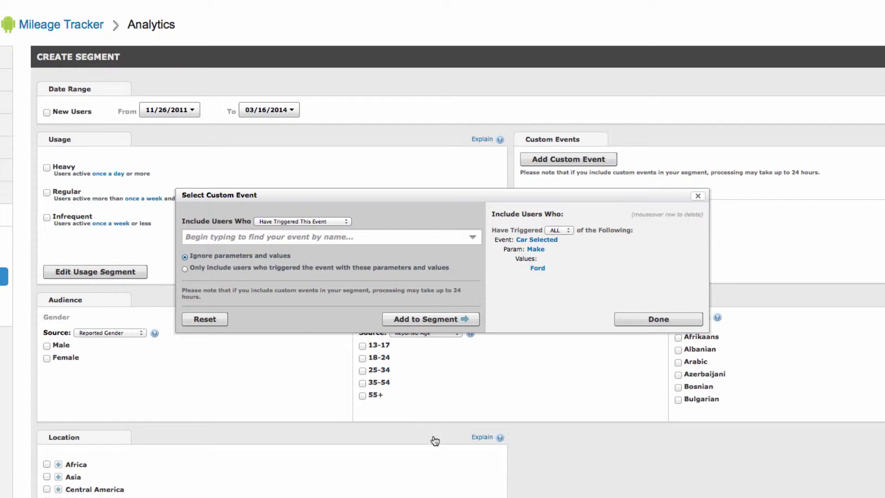
Keep 'Have Triggered This Event' and ALL, then confirm the Car Selected / Make = Ford condition.
{"action": "left_click", "coordinate": [343, 222]}
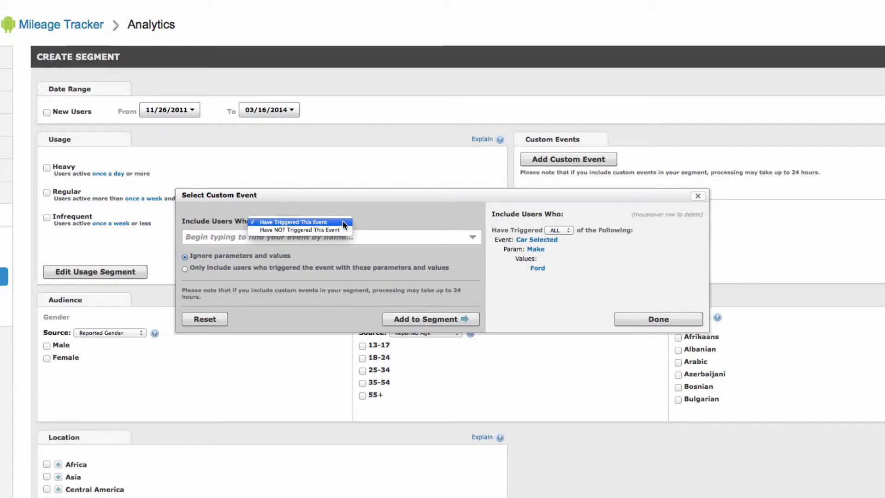
{"action": "left_click", "coordinate": [344, 223]}
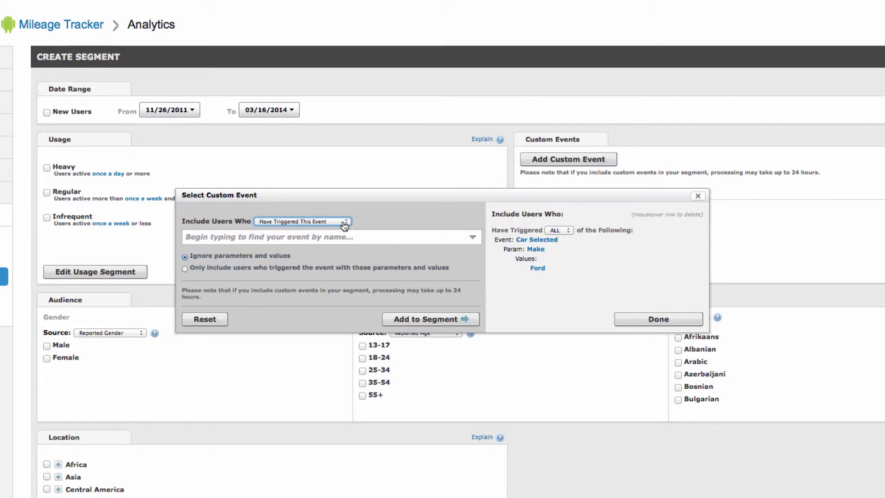
{"action": "left_click", "coordinate": [568, 232]}
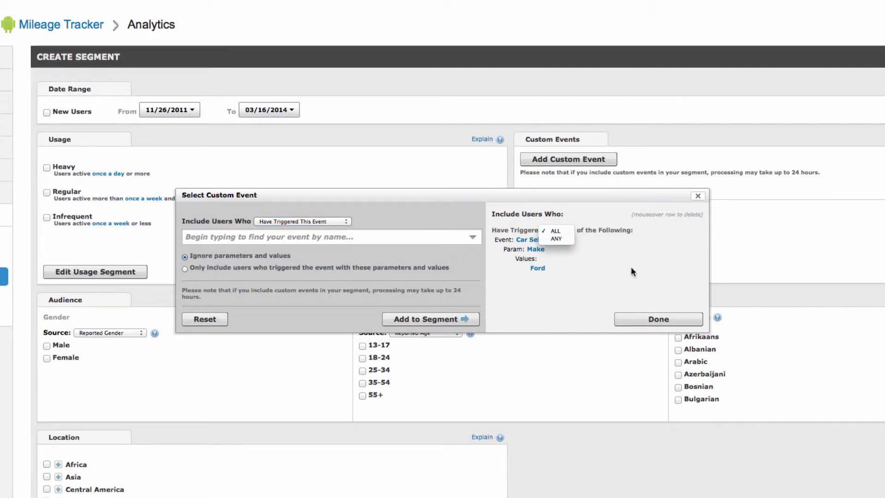
{"action": "left_click", "coordinate": [641, 320]}
{"action": "left_click", "coordinate": [642, 320]}
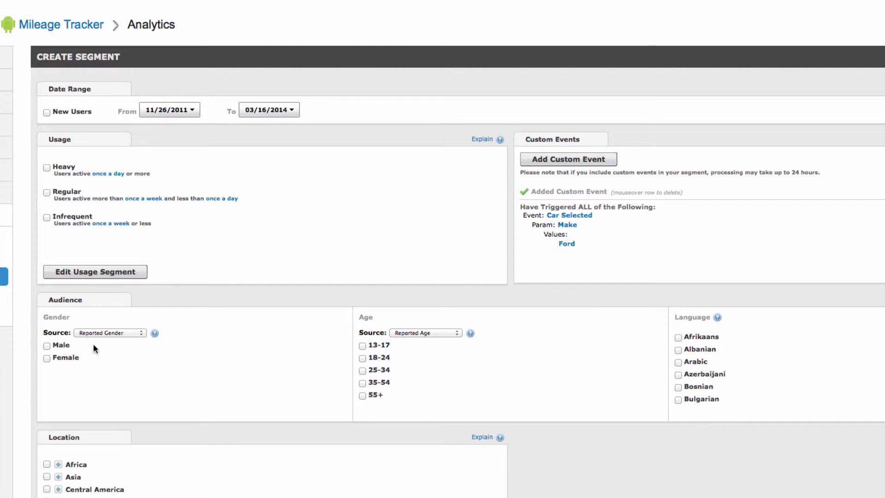
Leave Reported Gender as the gender source and expand North America in Location (14,792 users).
{"action": "left_click", "coordinate": [137, 334]}
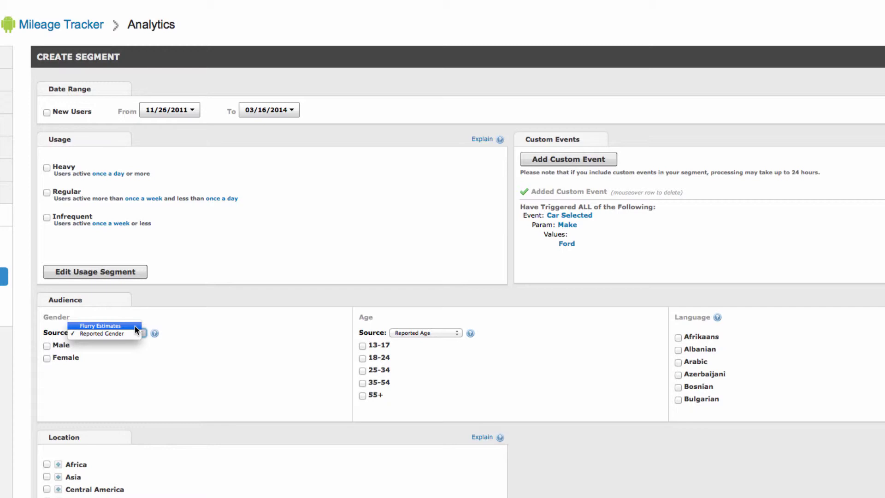
{"action": "left_click", "coordinate": [193, 361]}
{"action": "scroll", "coordinate": [193, 364], "scroll_direction": "down", "scroll_amount": 4}
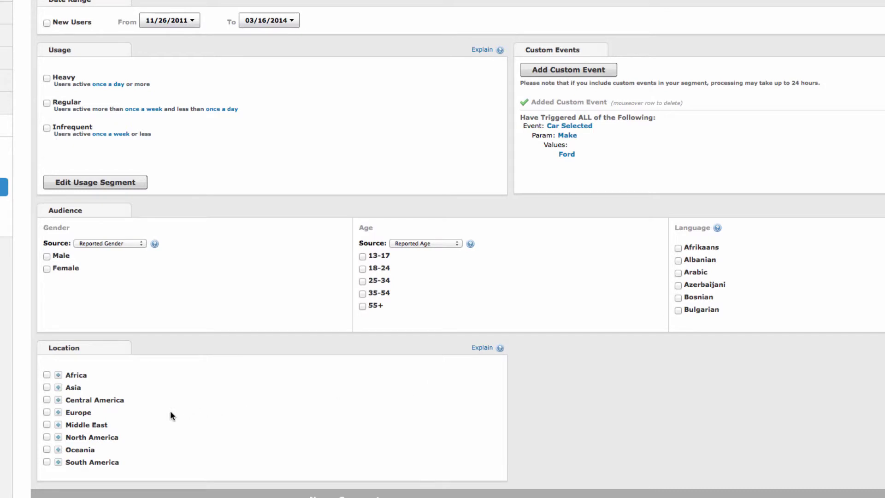
{"action": "left_click", "coordinate": [58, 438]}
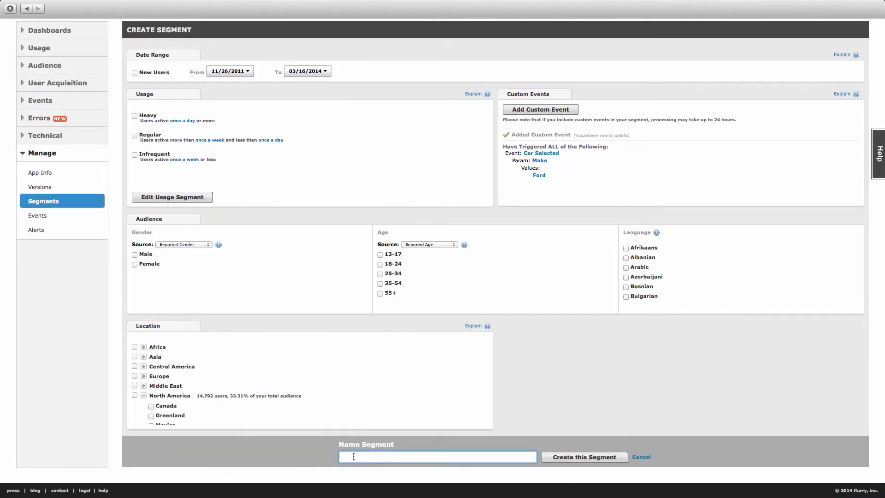
Name the segment 'Ford Owners' and create it.
{"action": "type", "text": "Ford Owners"}
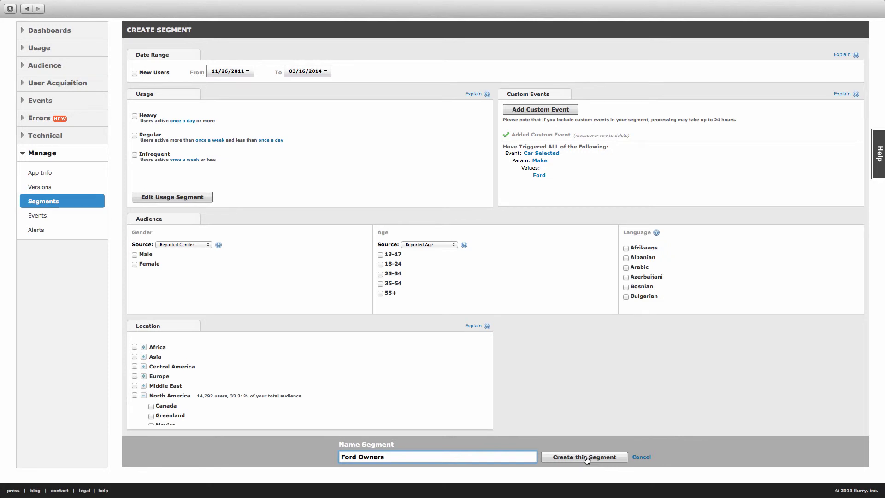
{"action": "left_click", "coordinate": [586, 460]}
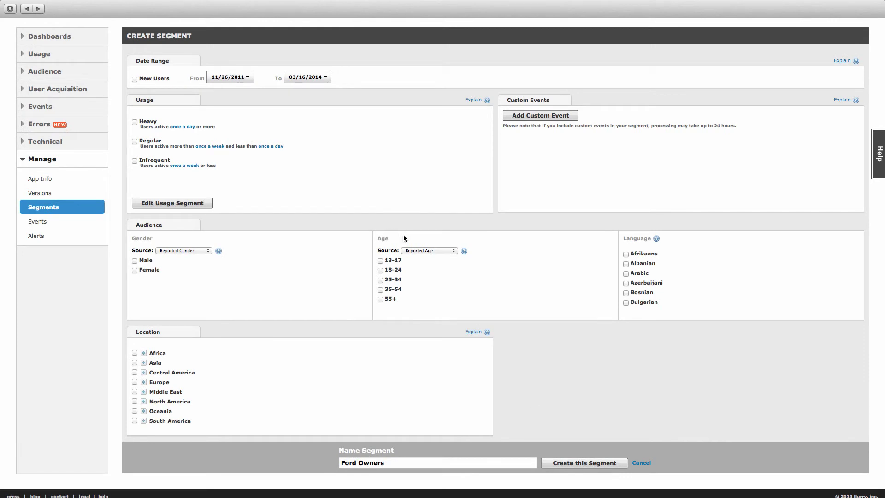
Apply the Ford Owners custom segment to the Audience Gender chart (Male 74.4%, Female 25.6%).
{"action": "left_click", "coordinate": [99, 74]}
{"action": "left_click", "coordinate": [40, 215]}
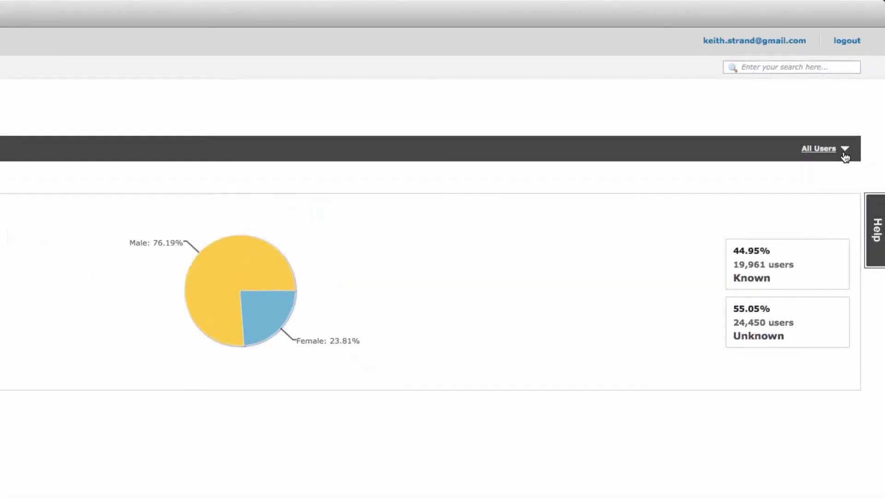
{"action": "left_click", "coordinate": [841, 168]}
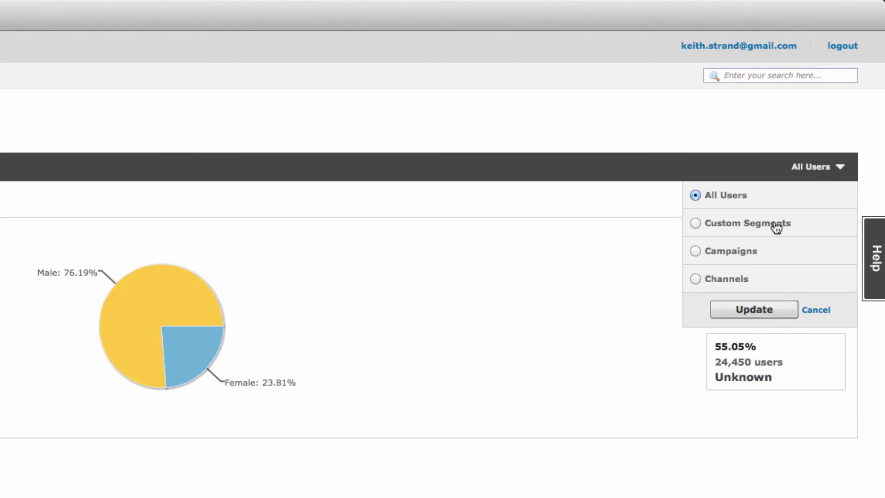
{"action": "left_click", "coordinate": [696, 222]}
{"action": "left_click", "coordinate": [719, 240]}
{"action": "type", "text": "Ford"}
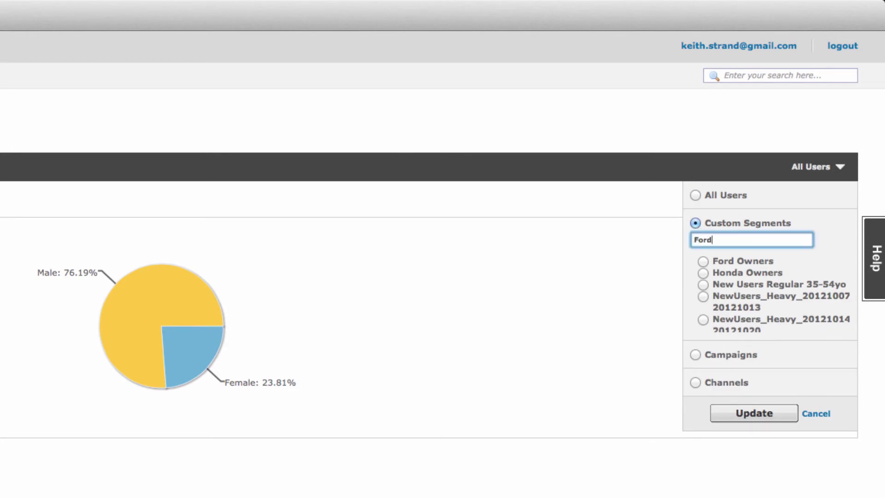
{"action": "type", "text": " Owne"}
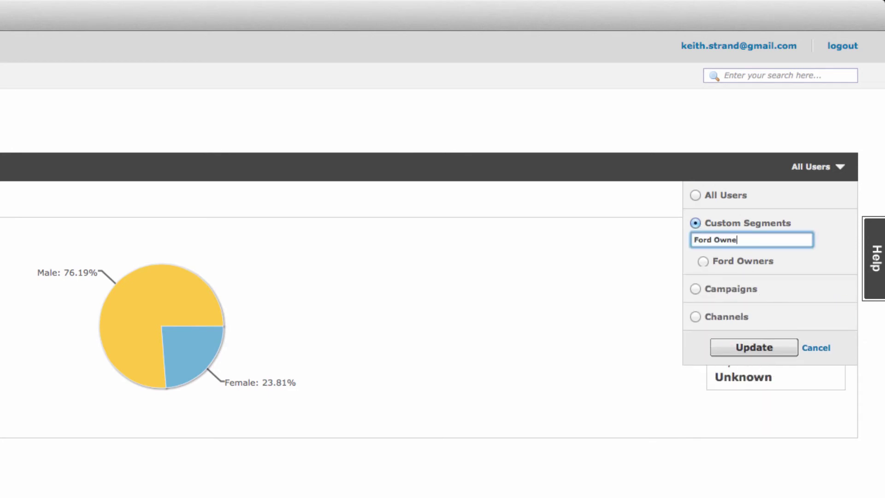
{"action": "type", "text": "rs"}
{"action": "left_click", "coordinate": [704, 261]}
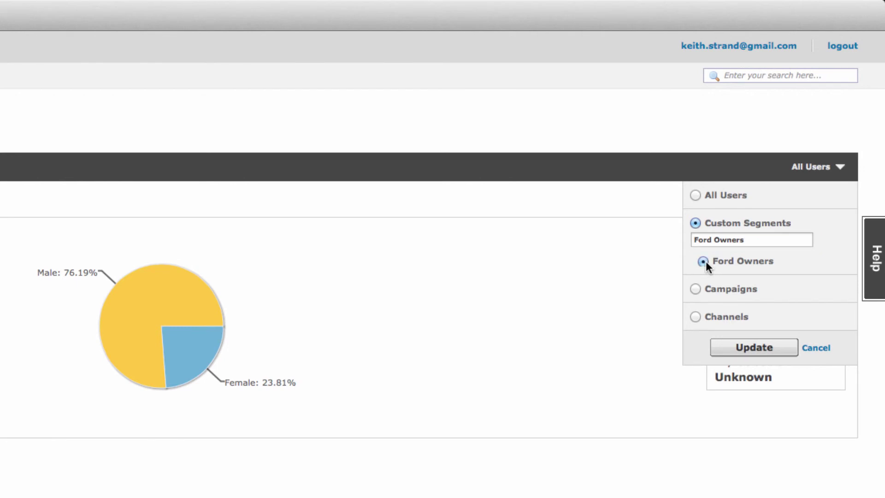
{"action": "left_click", "coordinate": [752, 349]}
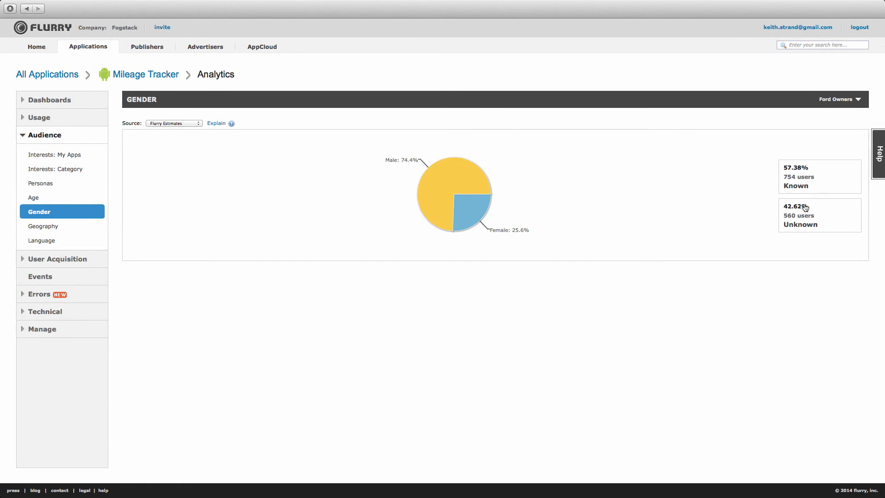
Reopen the chart's segment dropdown and select All Users without applying it.
{"action": "left_click", "coordinate": [857, 99]}
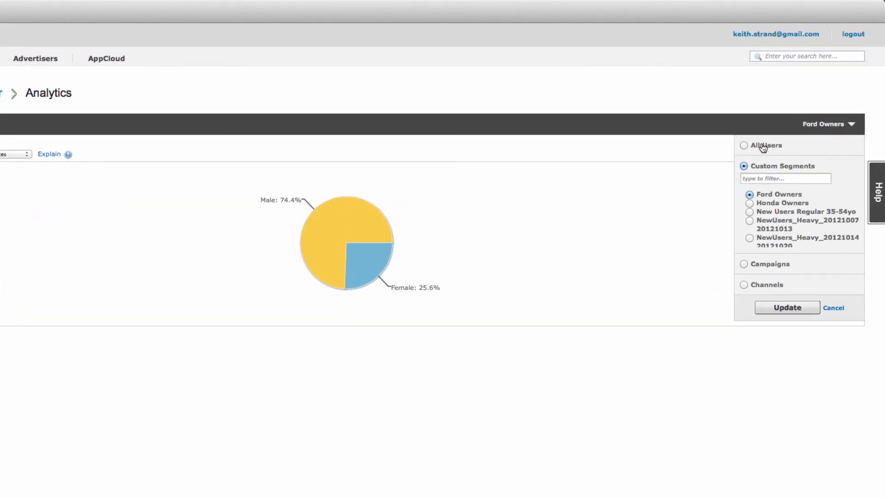
{"action": "left_click", "coordinate": [763, 147]}
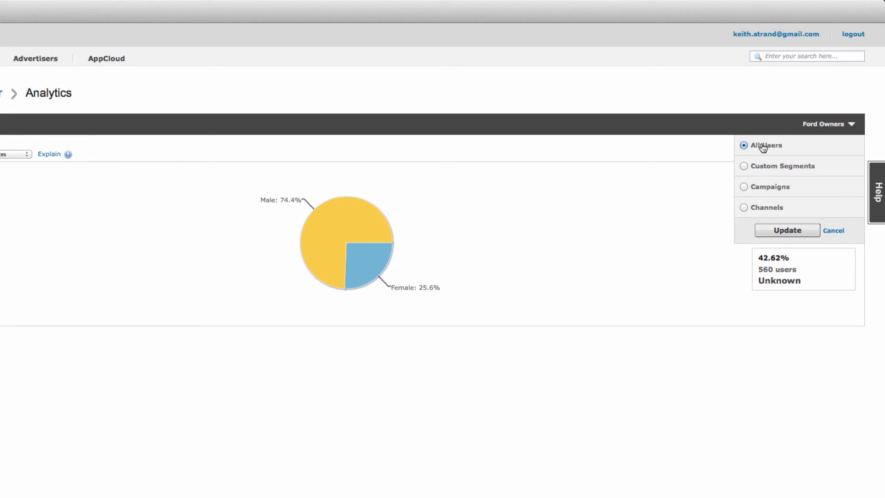